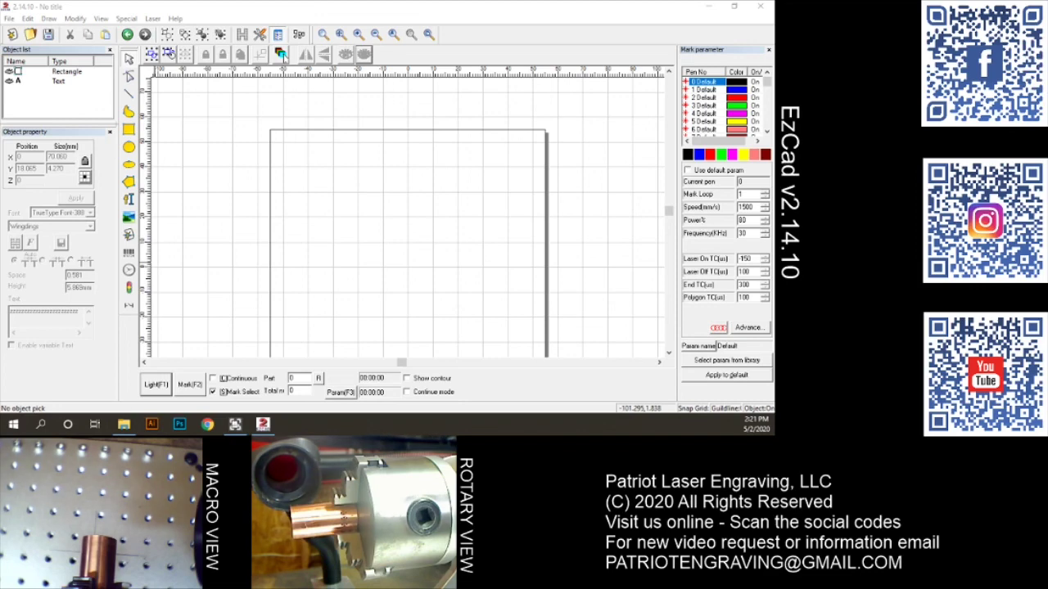
Launch Calculator from the app list and enter the diameter 22.3.
{"action": "left_click", "coordinate": [22, 423]}
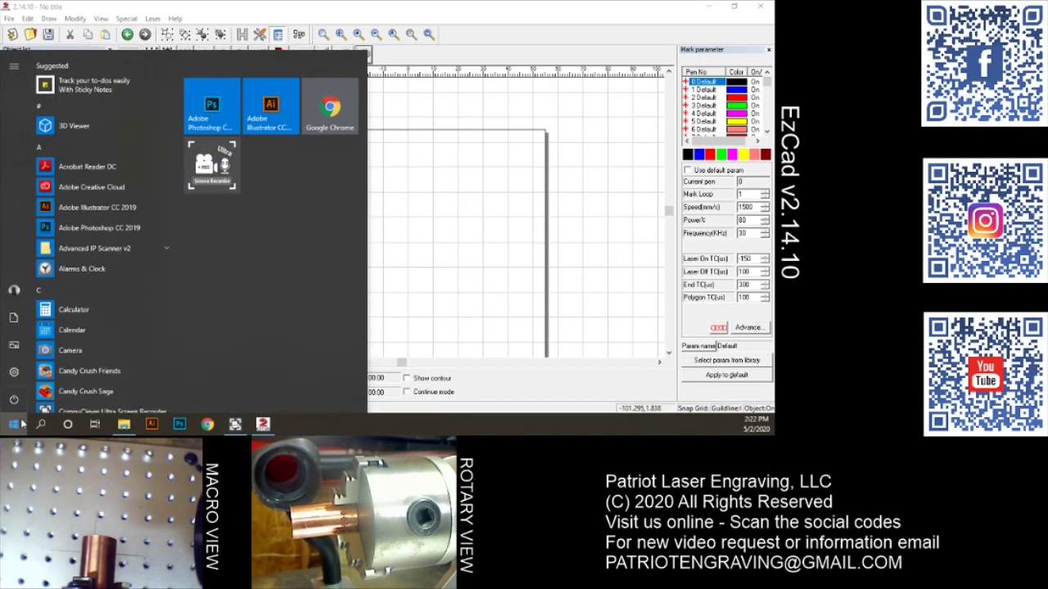
{"action": "left_click", "coordinate": [22, 423]}
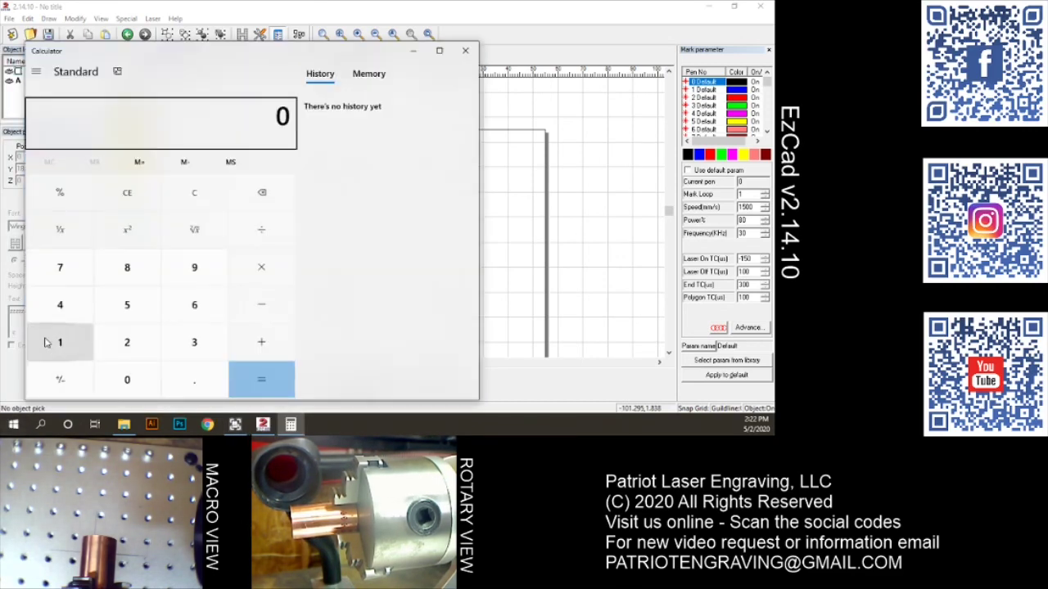
{"action": "left_click", "coordinate": [127, 342]}
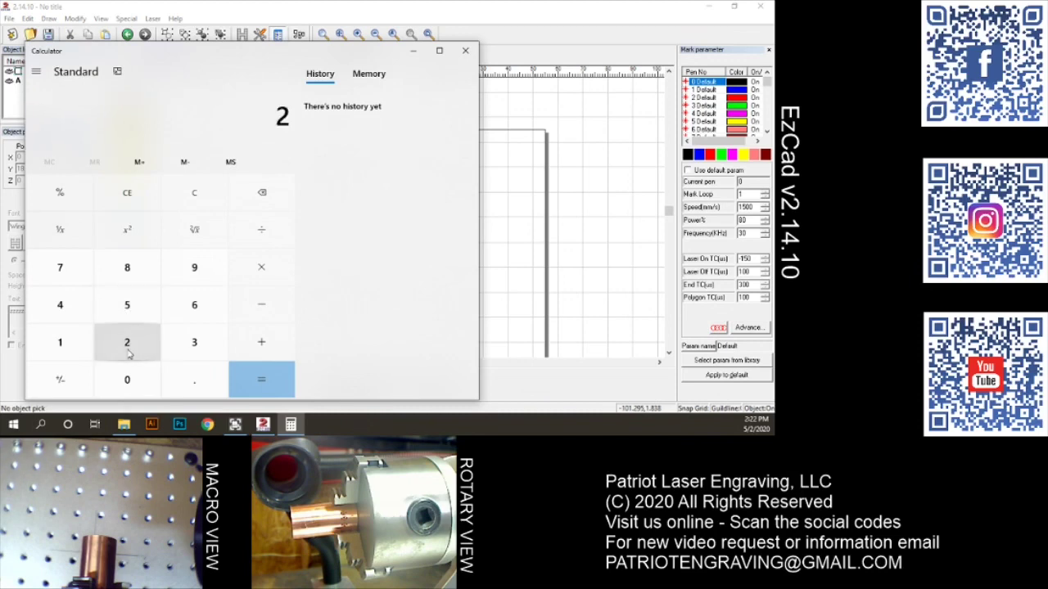
{"action": "left_click", "coordinate": [127, 342]}
{"action": "left_click", "coordinate": [194, 379]}
{"action": "left_click", "coordinate": [194, 342]}
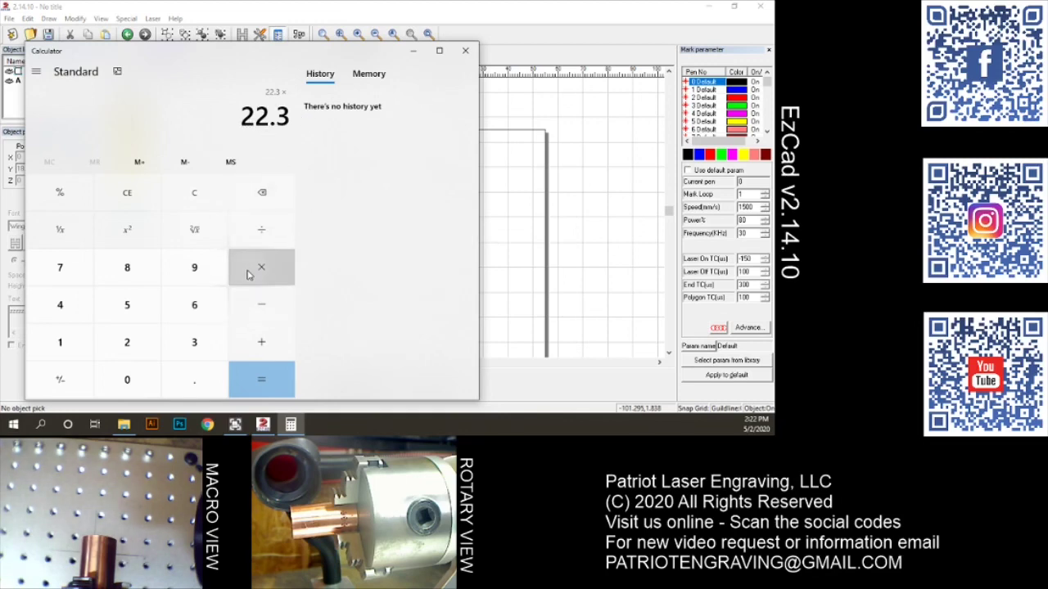
Multiply by 3.14159 to get the circumference 70.057457 and highlight the result.
{"action": "left_click", "coordinate": [179, 354]}
{"action": "left_click", "coordinate": [167, 378]}
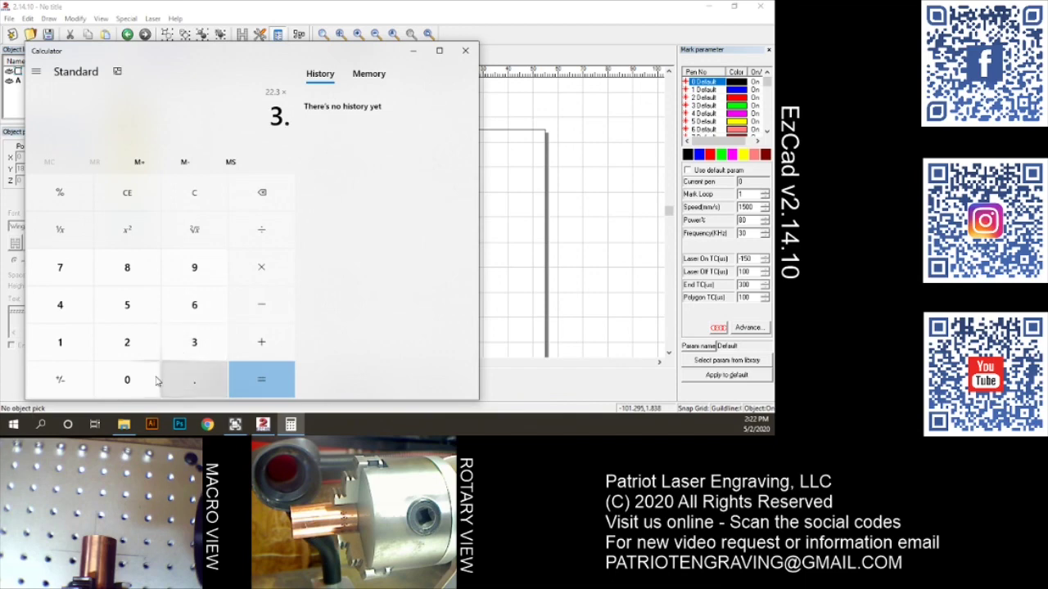
{"action": "left_click", "coordinate": [60, 346]}
{"action": "left_click", "coordinate": [60, 306]}
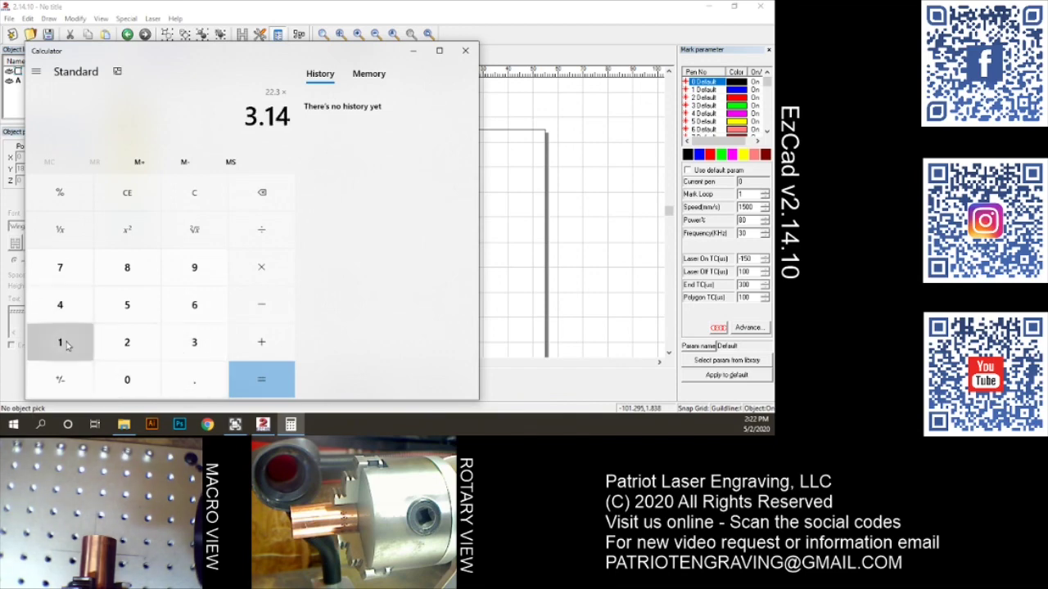
{"action": "left_click", "coordinate": [63, 343]}
{"action": "left_click", "coordinate": [124, 316]}
{"action": "left_click", "coordinate": [194, 267]}
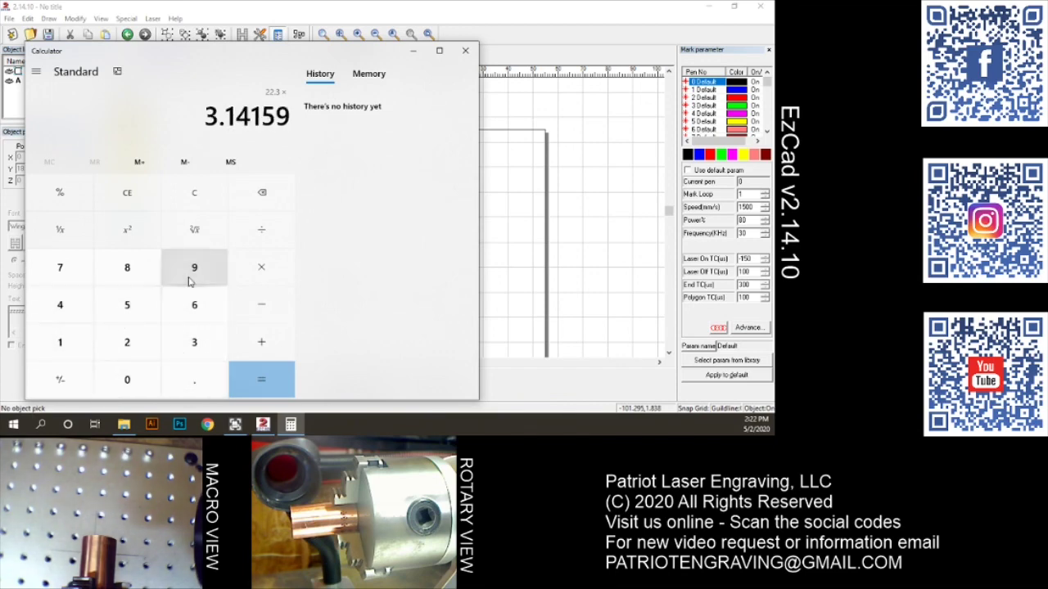
{"action": "left_click", "coordinate": [270, 388]}
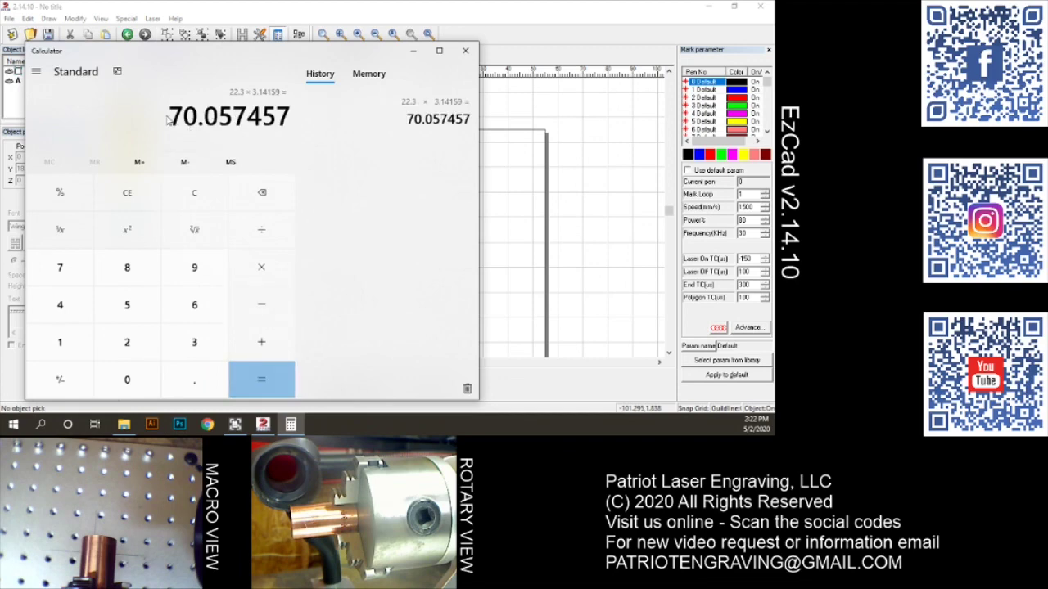
{"action": "left_click_drag", "start_coordinate": [170, 117], "coordinate": [248, 118]}
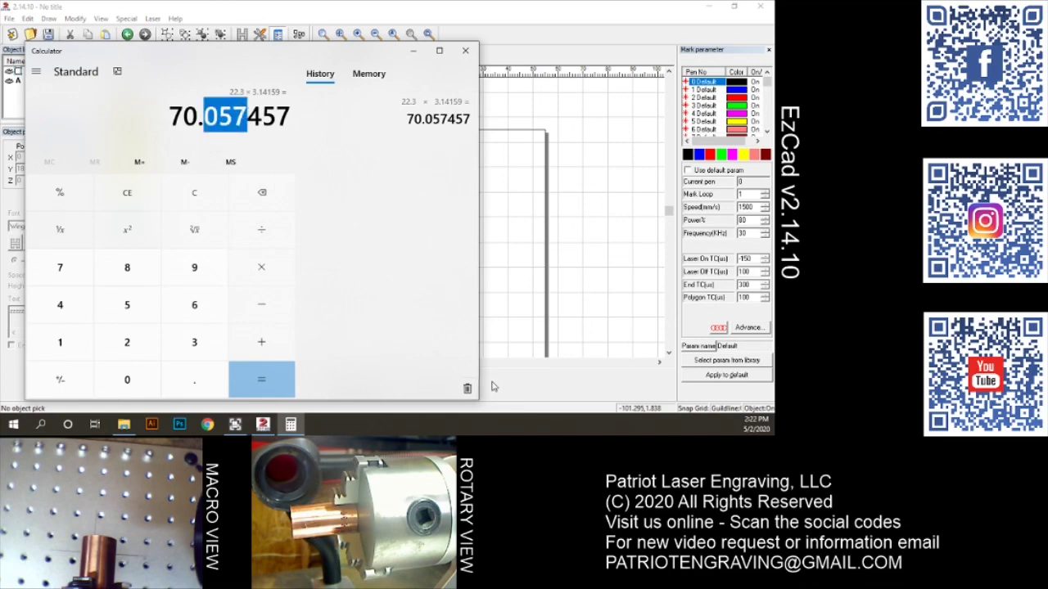
Back in EzCad, confirm the Rectangle measures 70.060 × 4.270, then select the Text object.
{"action": "left_click", "coordinate": [466, 50]}
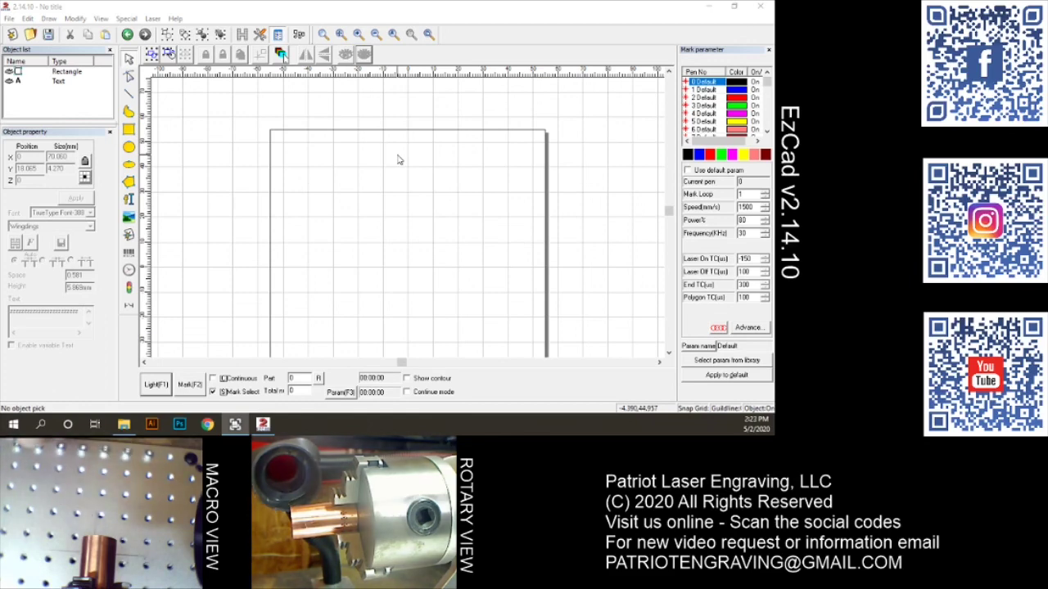
{"action": "left_click", "coordinate": [36, 72]}
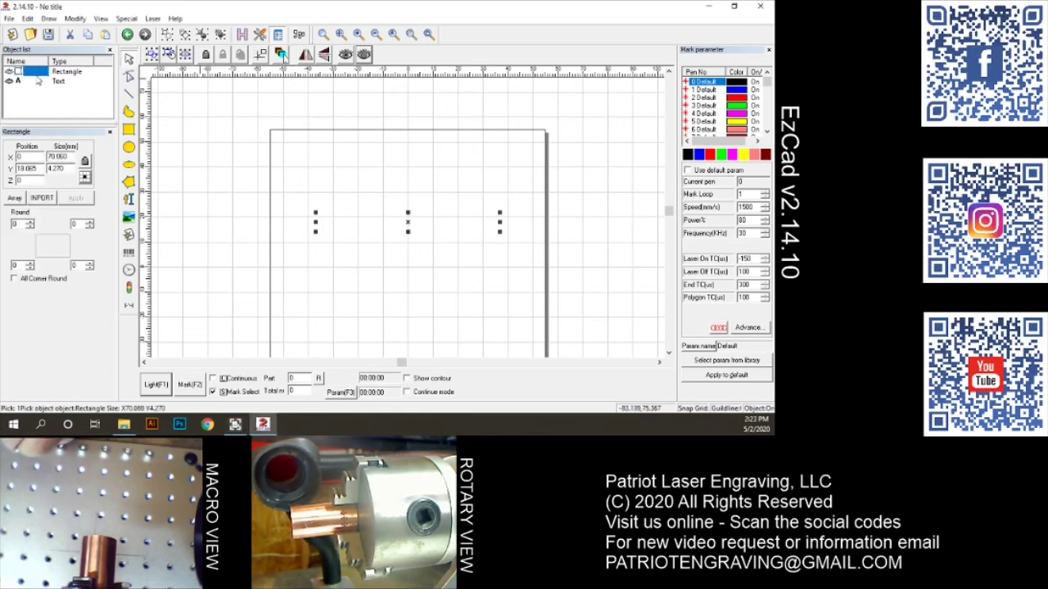
{"action": "left_click", "coordinate": [345, 54]}
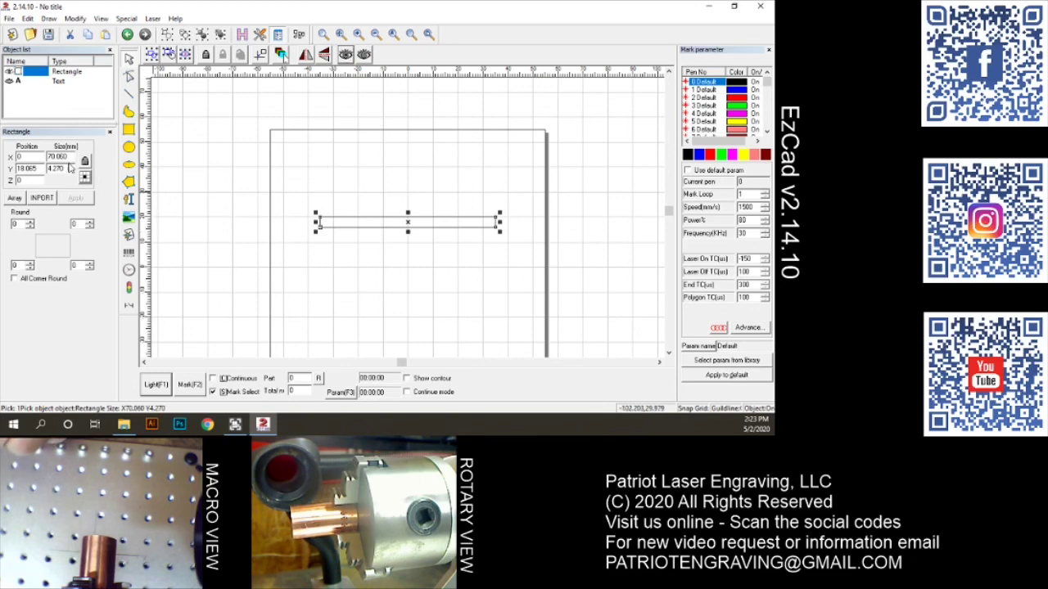
{"action": "left_click_drag", "start_coordinate": [69, 157], "coordinate": [49, 157]}
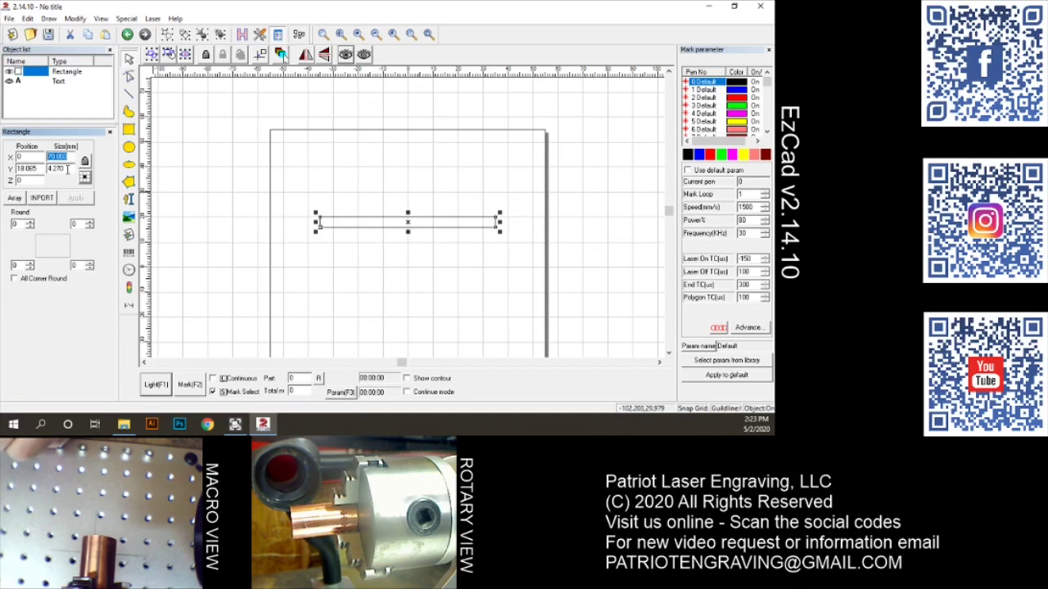
{"action": "left_click_drag", "start_coordinate": [69, 169], "coordinate": [50, 169]}
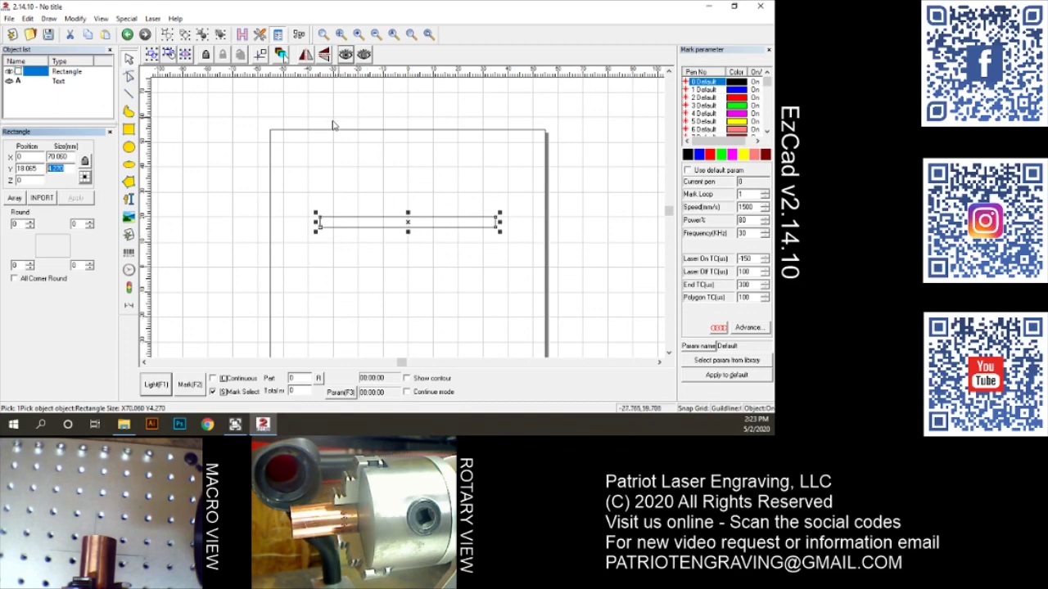
{"action": "left_click", "coordinate": [15, 82]}
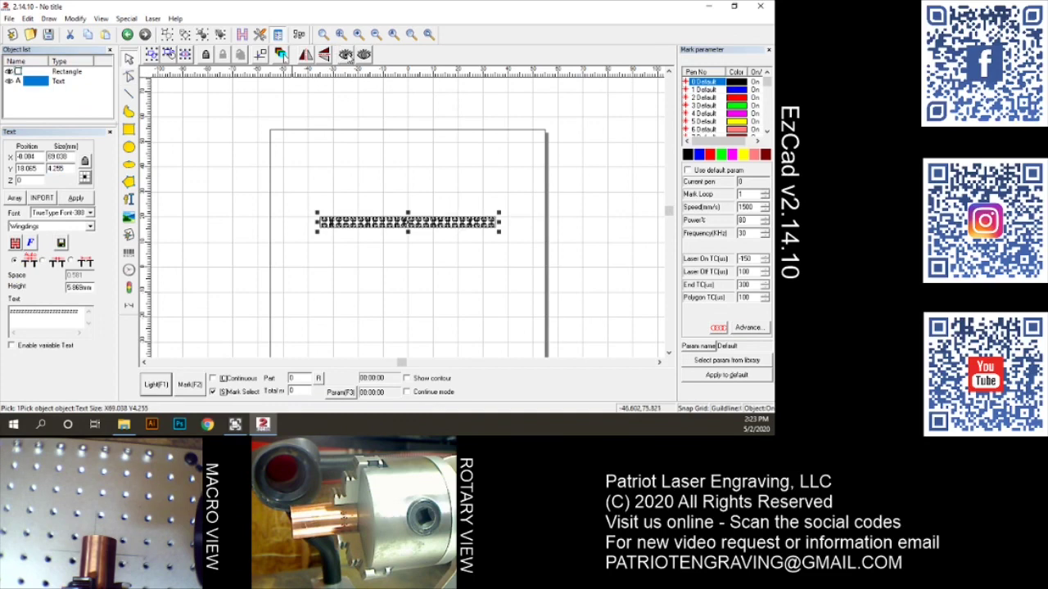
Zoom in on the Wingdings symbol band and reselect the text object.
{"action": "scroll", "coordinate": [366, 242], "scroll_direction": "up", "scroll_amount": 2}
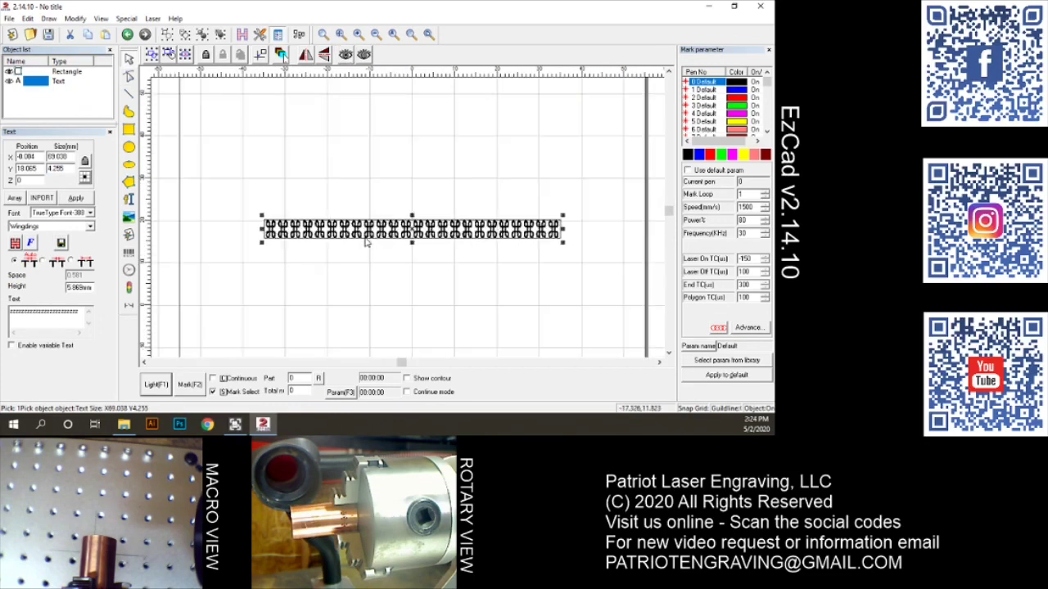
{"action": "left_click_drag", "start_coordinate": [27, 311], "coordinate": [40, 311]}
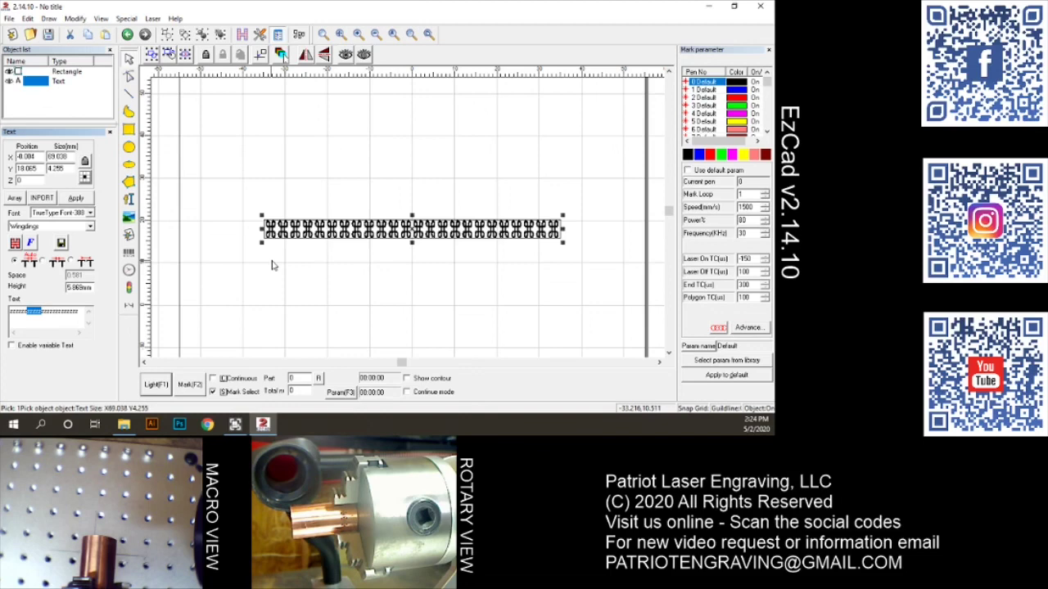
{"action": "left_click", "coordinate": [281, 236]}
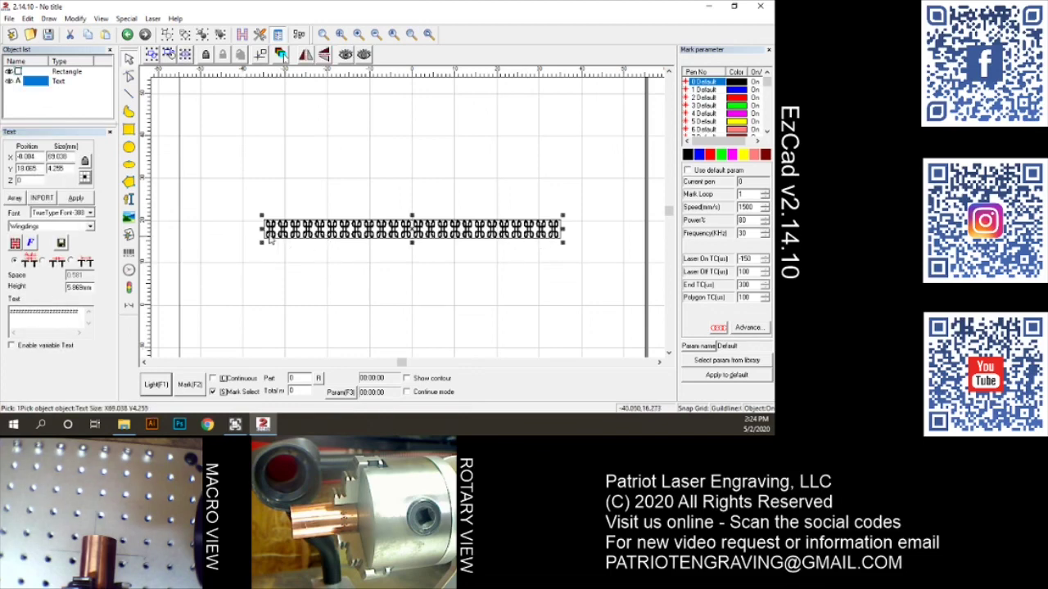
{"action": "scroll", "coordinate": [288, 253], "scroll_direction": "up", "scroll_amount": 3}
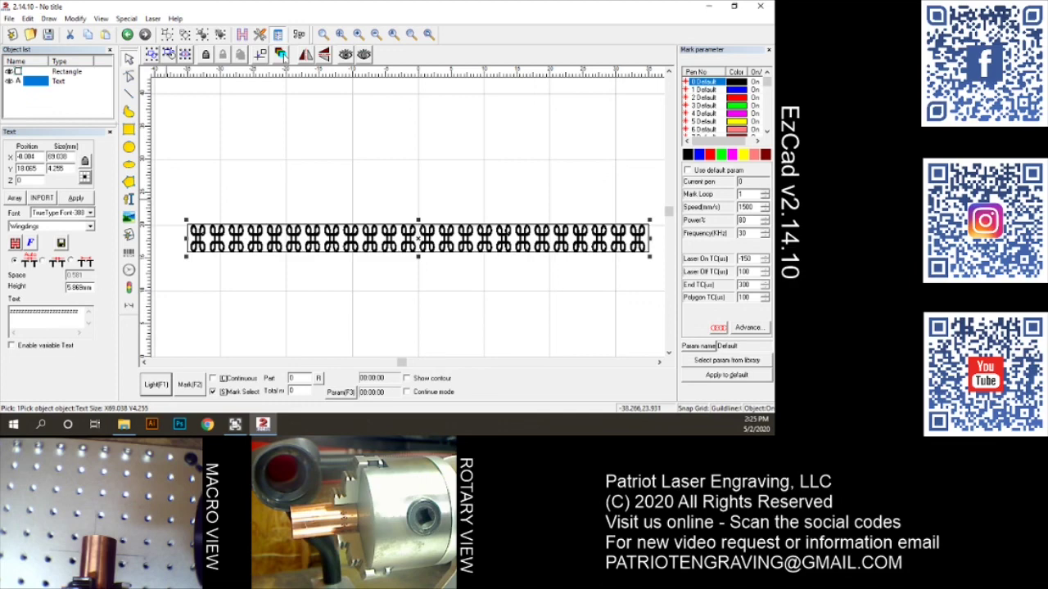
Hide the outline rectangle and reselect the Wingdings text band.
{"action": "left_click", "coordinate": [206, 200]}
{"action": "left_click", "coordinate": [190, 234]}
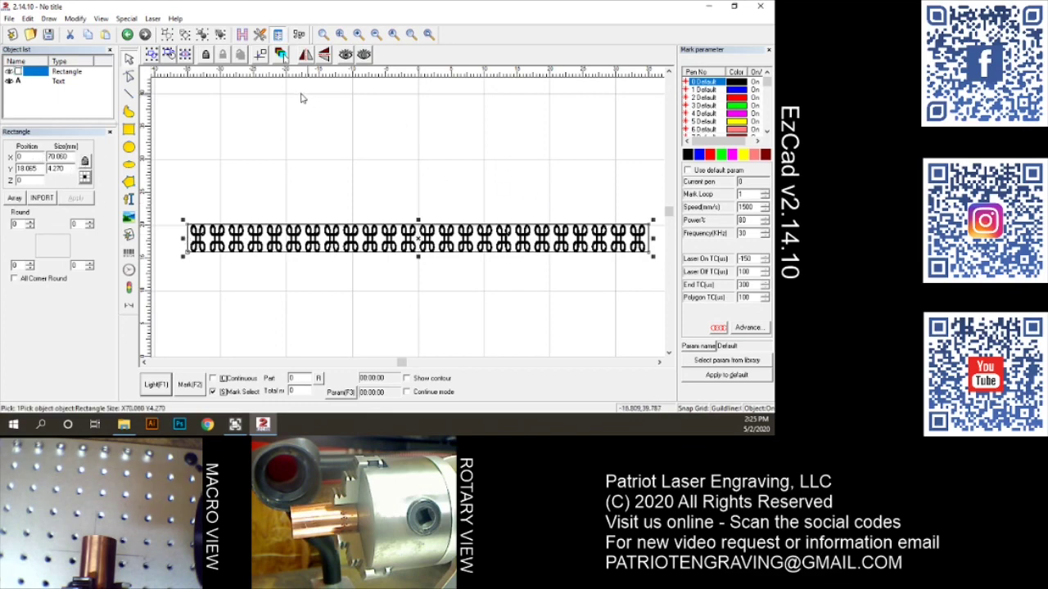
{"action": "left_click", "coordinate": [364, 55]}
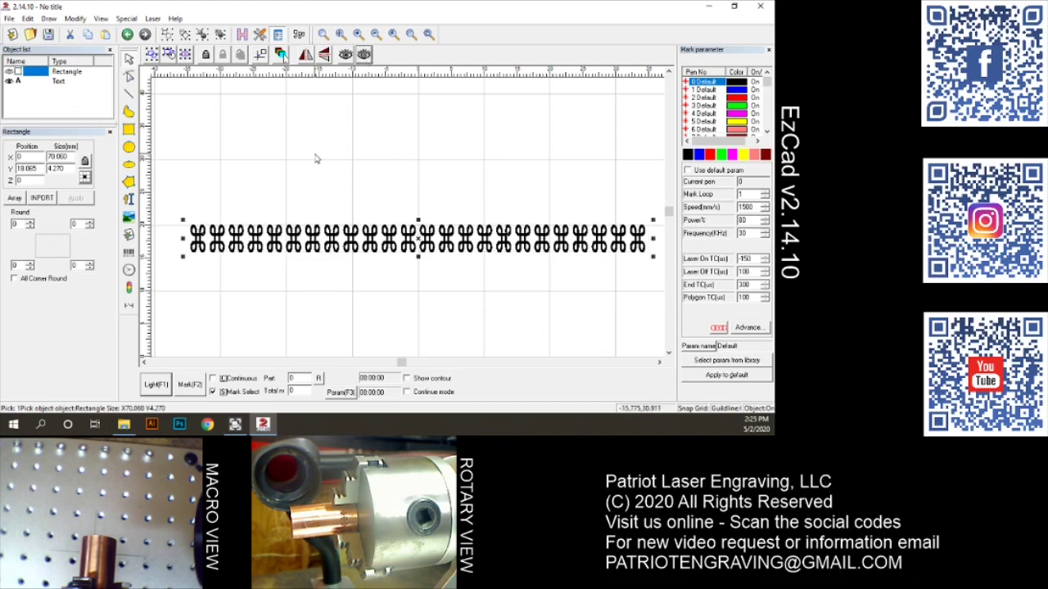
{"action": "left_click", "coordinate": [225, 233]}
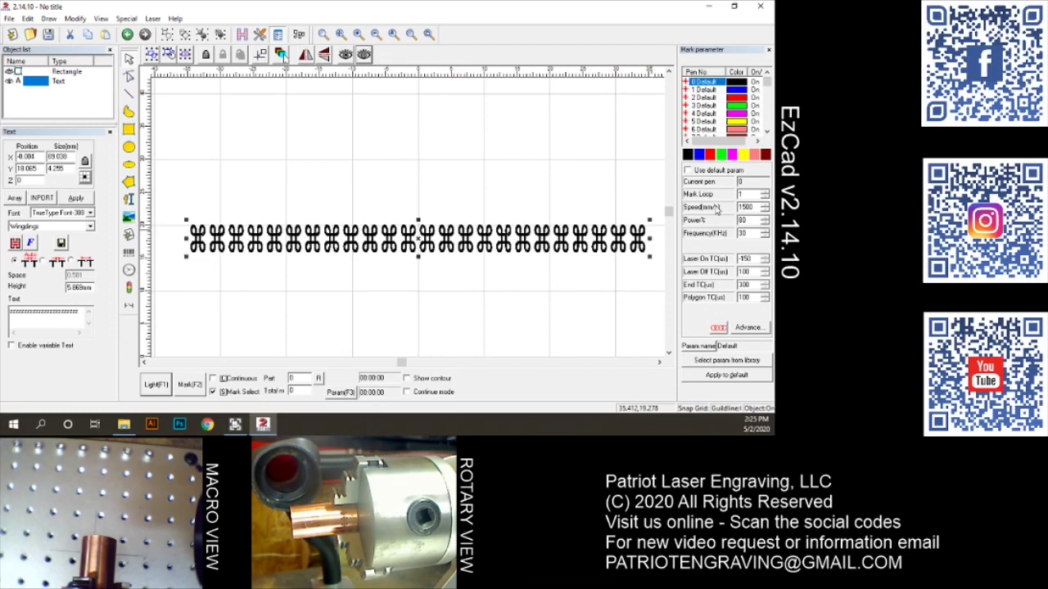
Open the RotaryMark dialog from the Laser menu and highlight its Split Size value.
{"action": "left_click", "coordinate": [152, 20]}
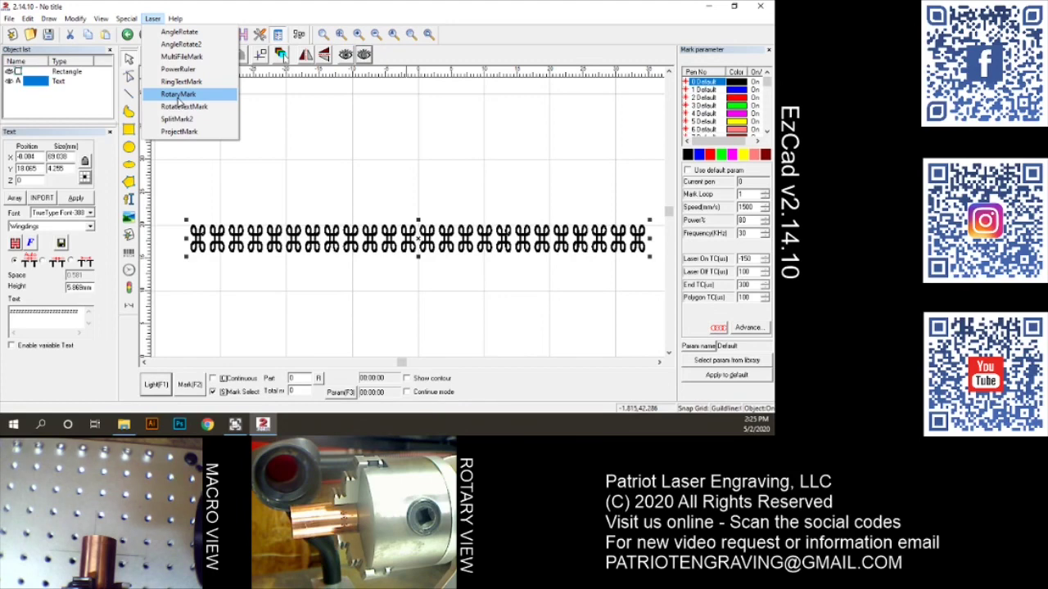
{"action": "left_click", "coordinate": [179, 95]}
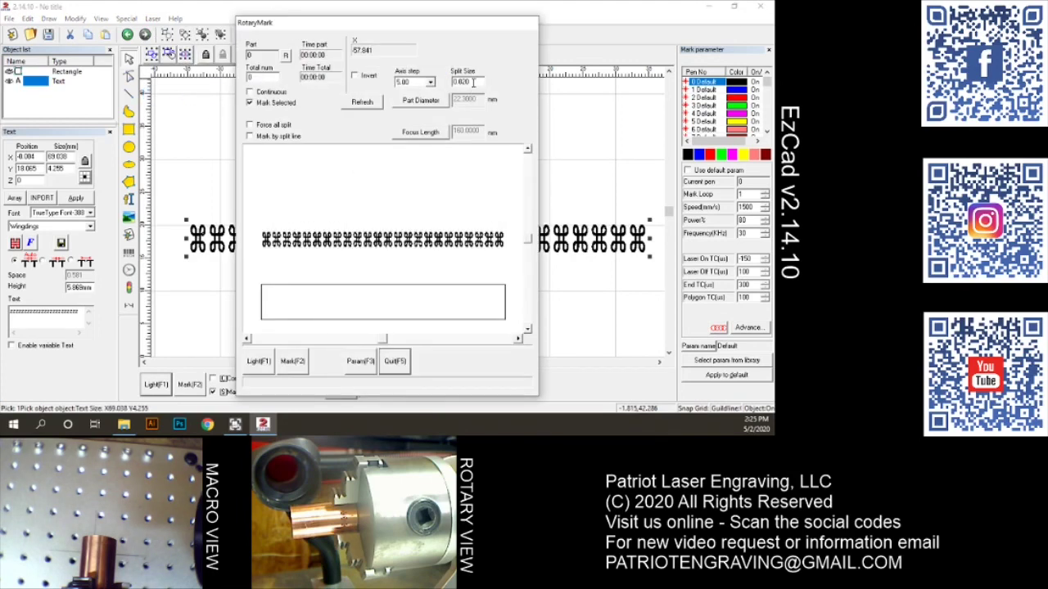
{"action": "left_click_drag", "start_coordinate": [472, 82], "coordinate": [426, 85]}
Run the Light(F1) red-light preview on the cylinder, then stop it.
{"action": "left_click", "coordinate": [259, 362]}
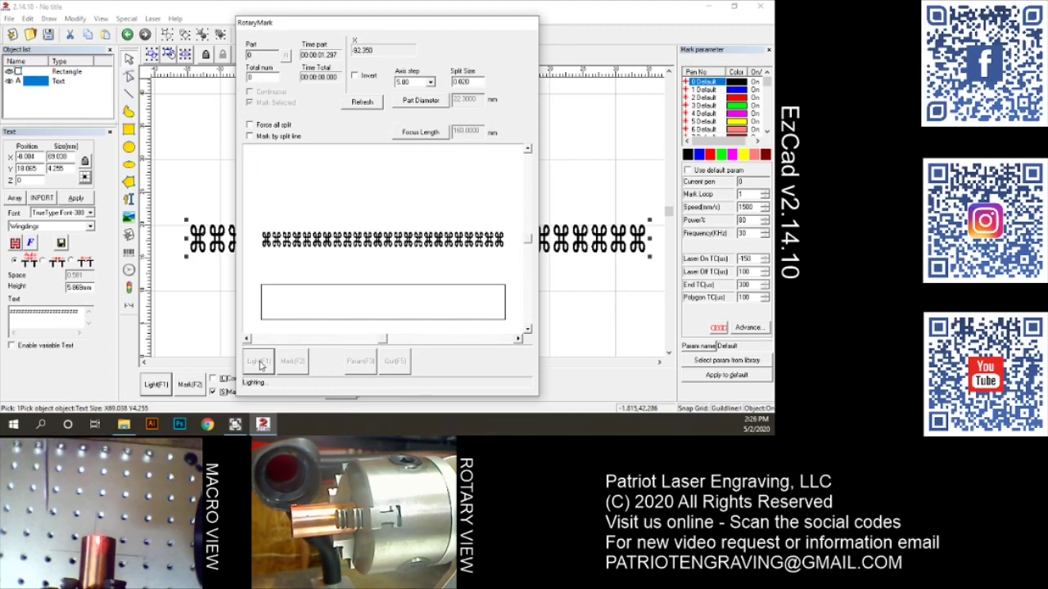
{"action": "left_click", "coordinate": [261, 365]}
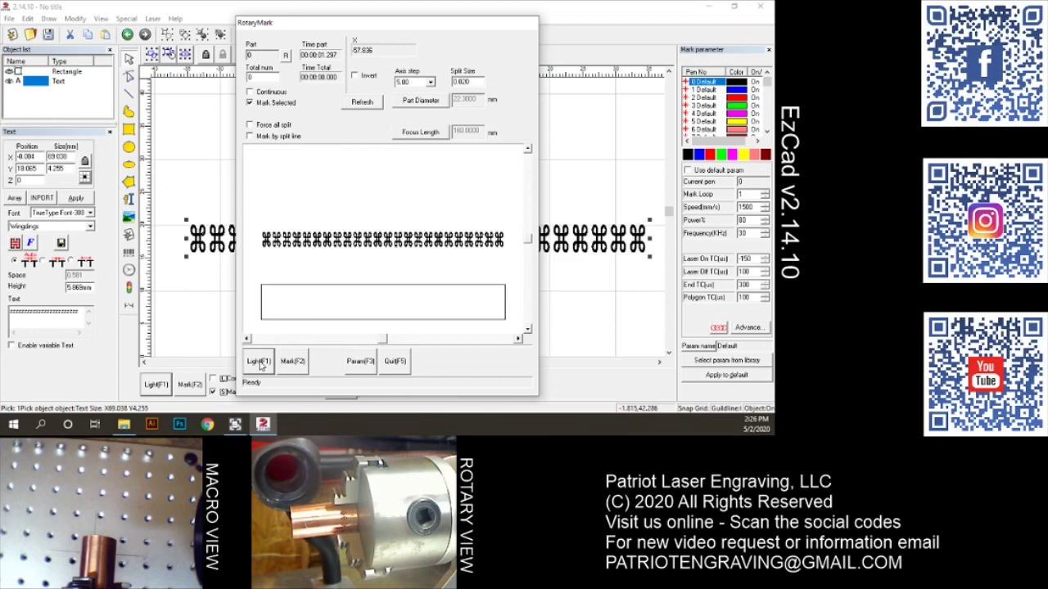
Start rotary marking with F2 and let the pass finish in about 1 minute 7 seconds.
{"action": "key", "text": "F2"}
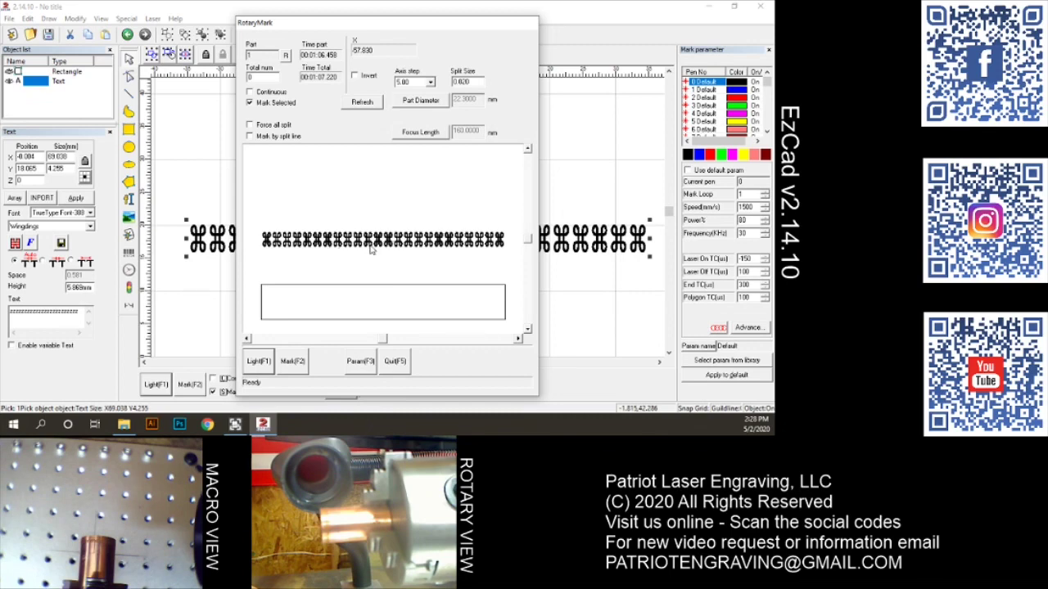
Close the RotaryMark dialog with Quit(F5).
{"action": "left_click", "coordinate": [397, 361]}
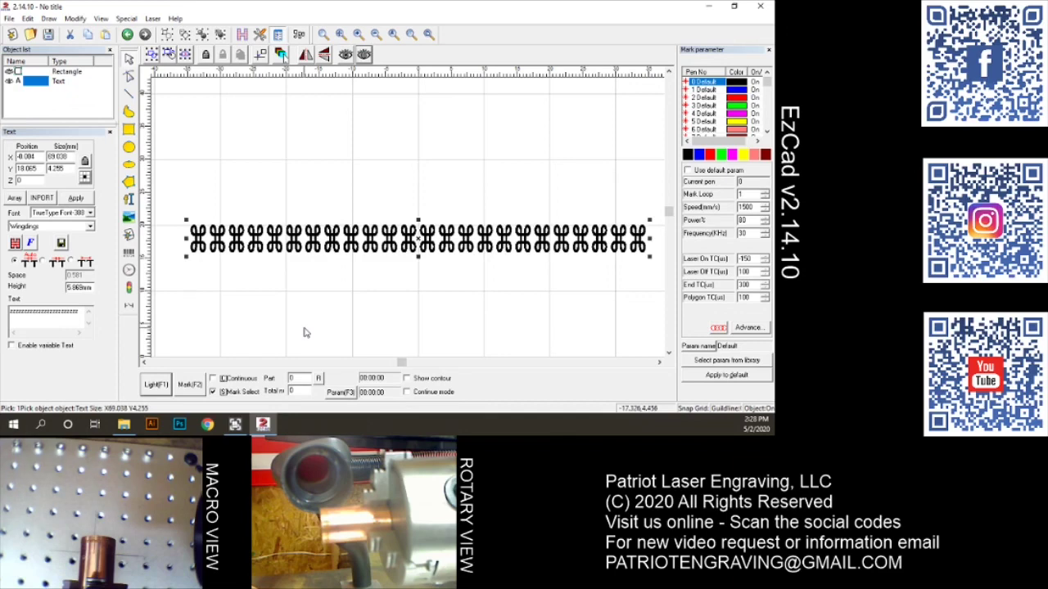